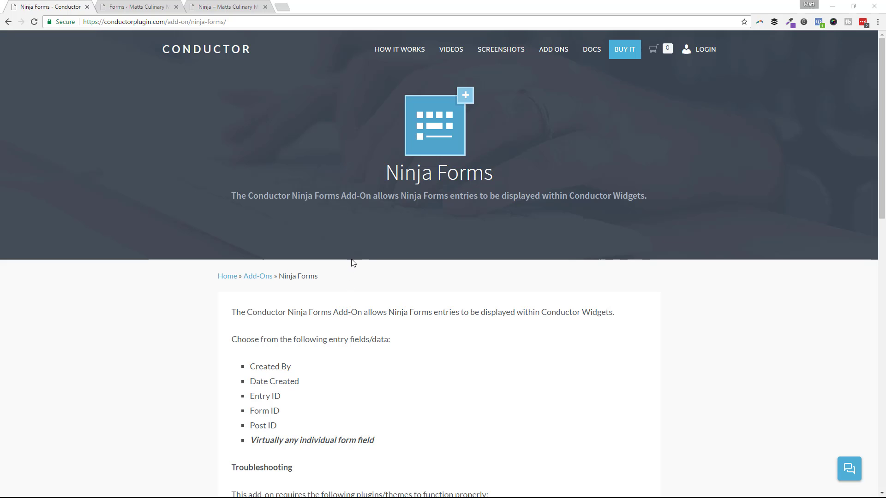
Scroll through the Ninja Forms add-on page's list of supported entry fields.
scroll(365, 290, down, 2)
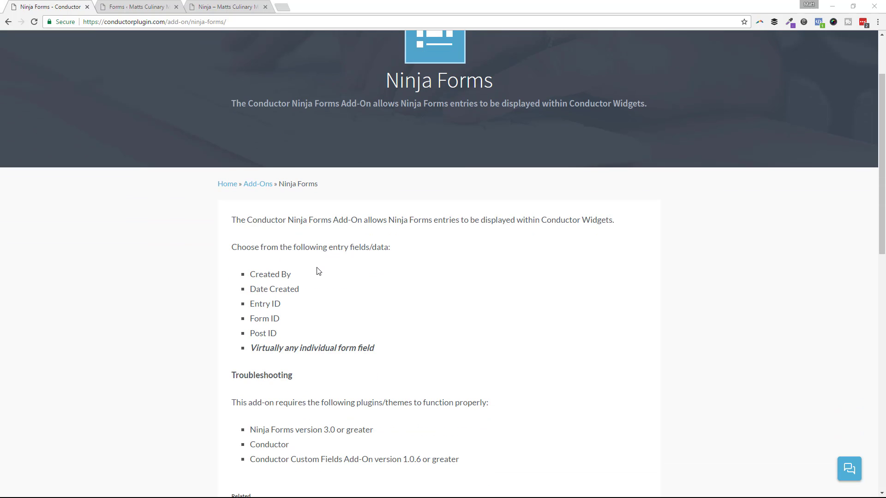
scroll(354, 263, up, 2)
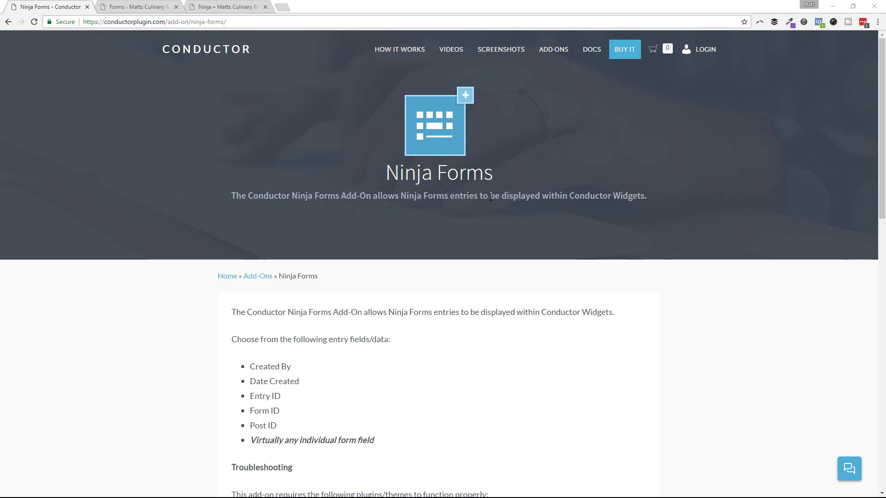
scroll(488, 270, down, 3)
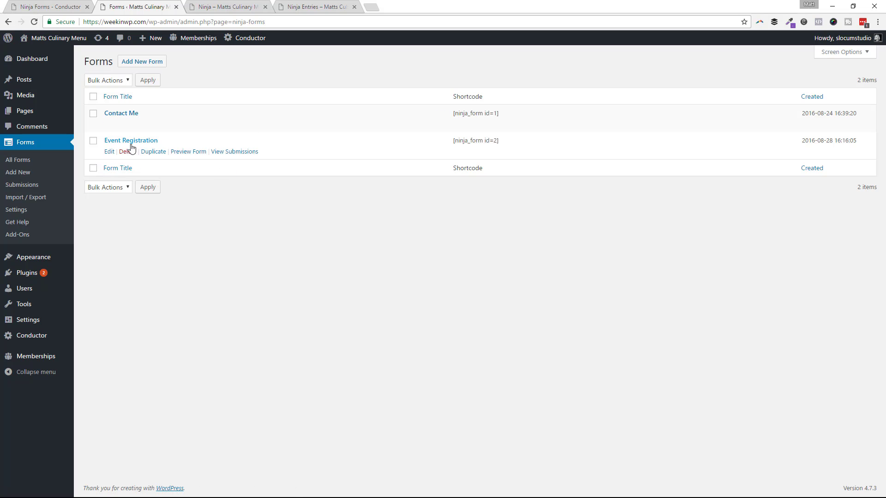
Review the Event Registration form's fields in the editor, then go to the live registration page.
click(109, 152)
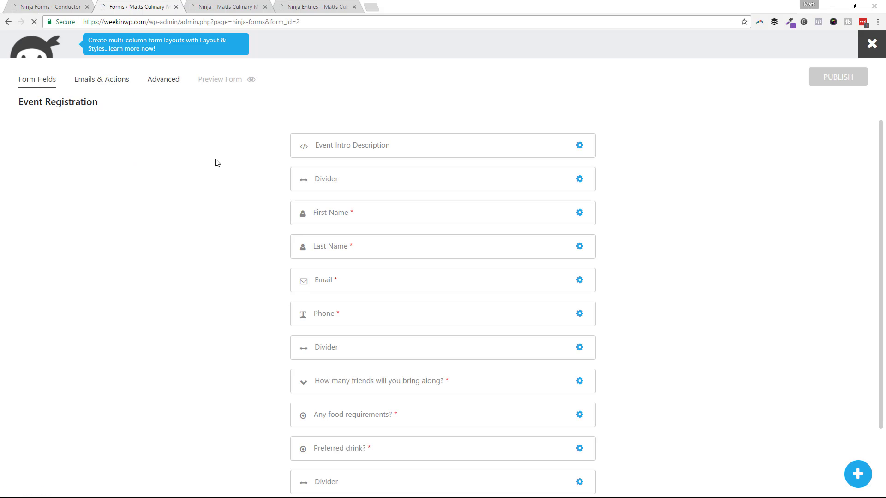
scroll(349, 245, down, 1)
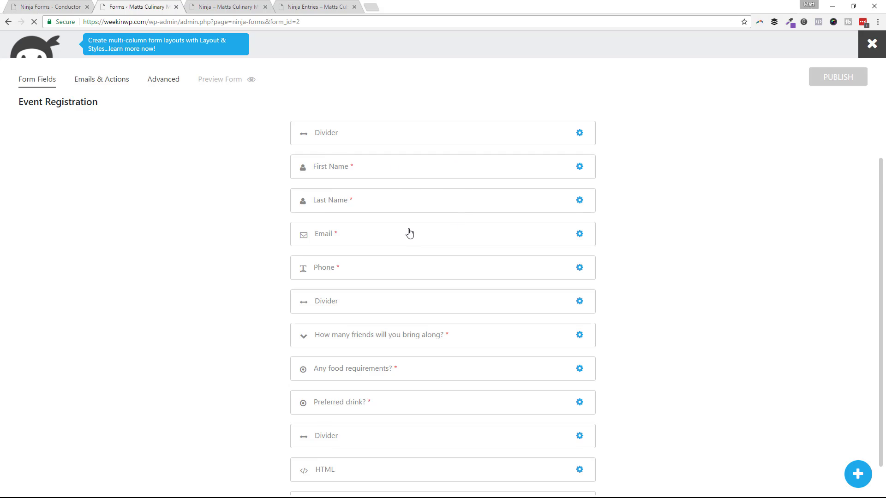
scroll(411, 230, down, 1)
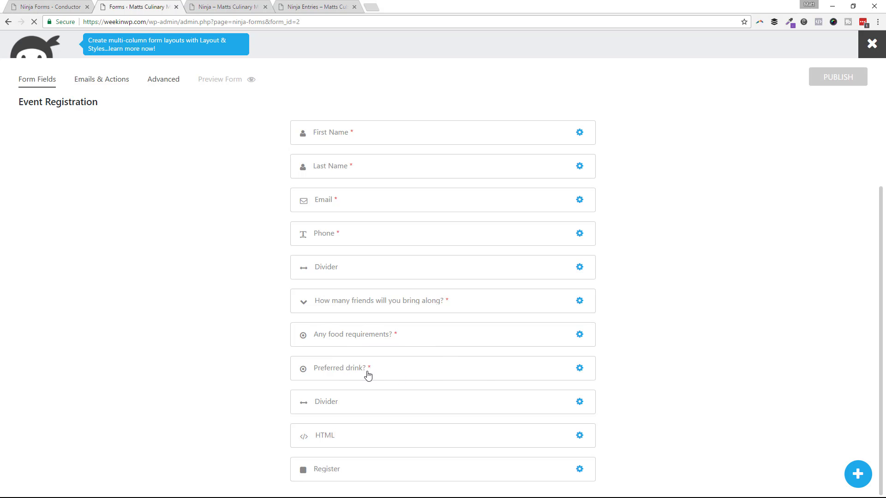
click(225, 8)
Fill in and submit a test registration with One friend, Vegitarian and Beer.
scroll(445, 254, down, 3)
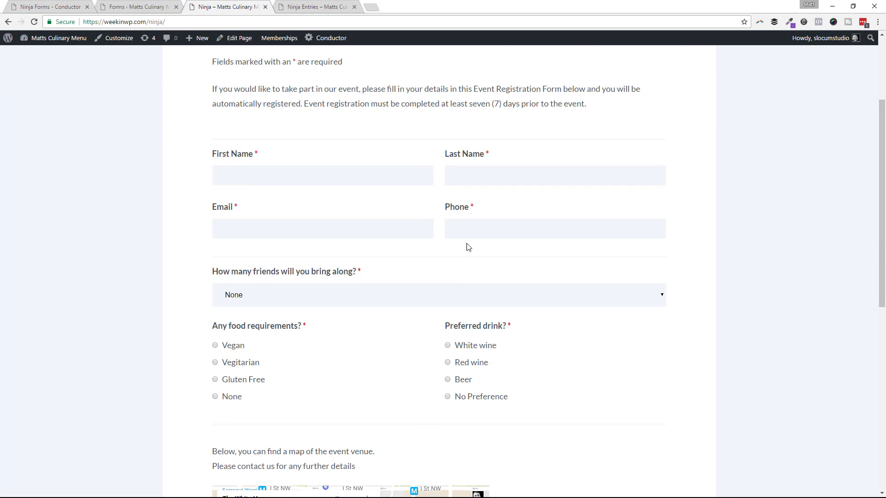
drag(882, 218, 871, 236)
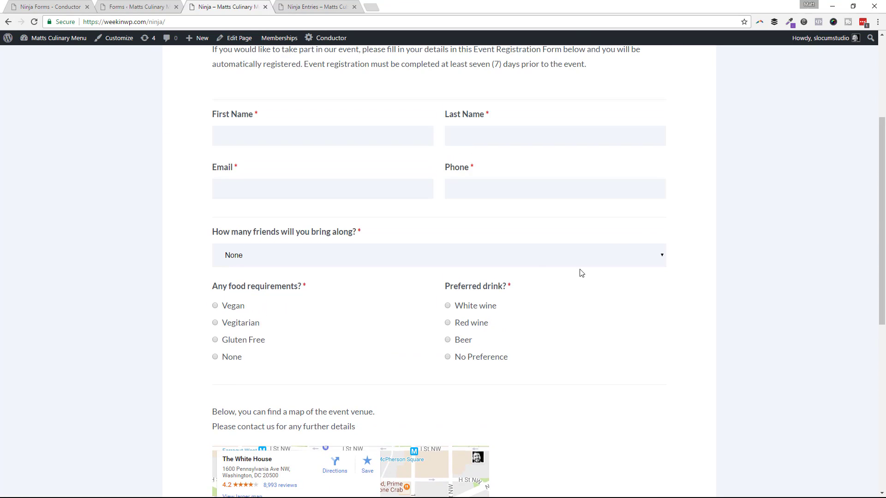
click(315, 135)
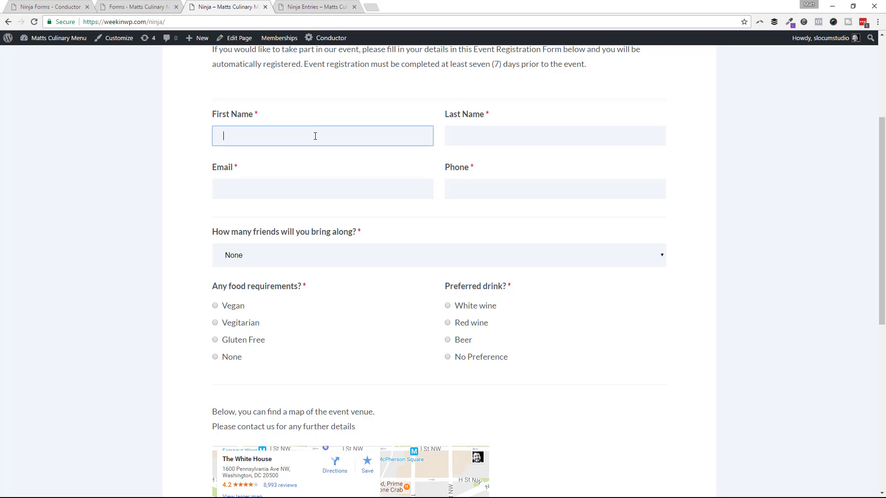
scroll(560, 339, down, 3)
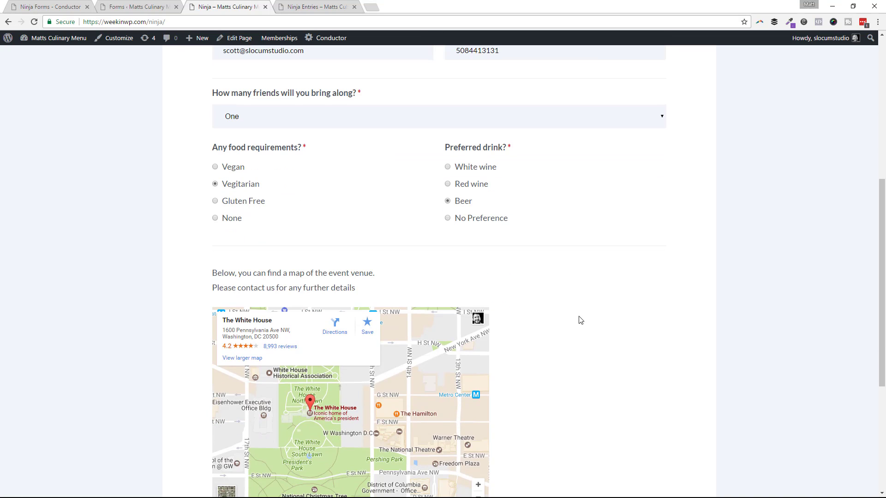
scroll(581, 321, down, 3)
click(236, 403)
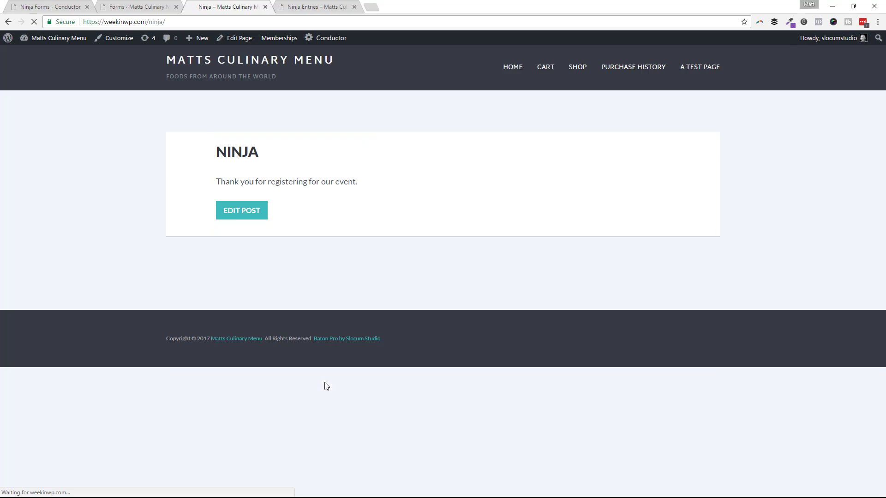
Reload Ninja Entries to show the new Vegitarian entry, then test and clear a 'vegi' search.
click(334, 7)
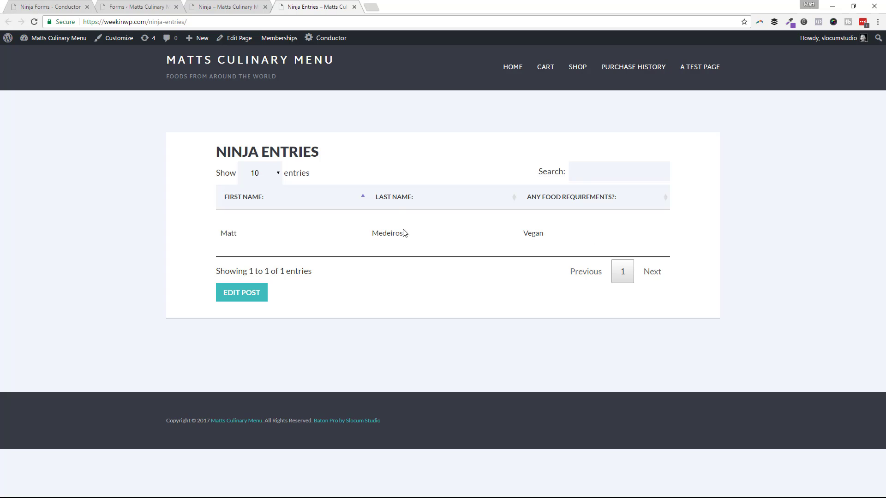
key(F5)
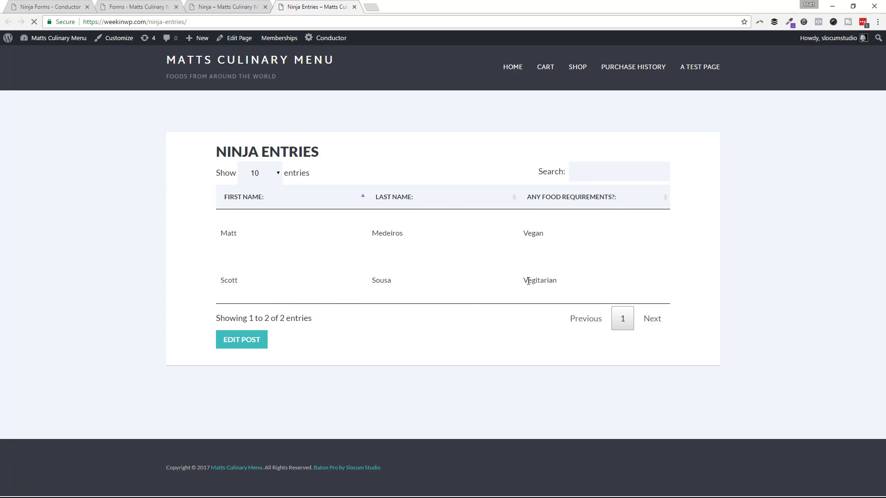
click(611, 168)
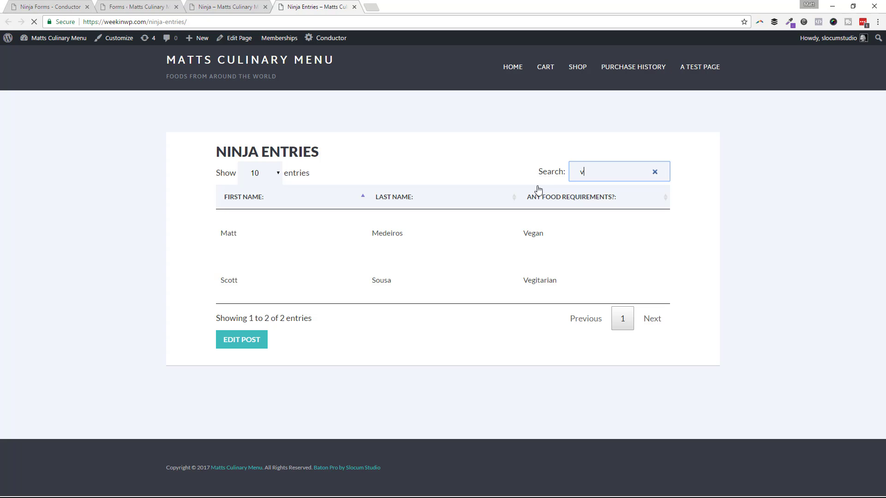
text(vegi)
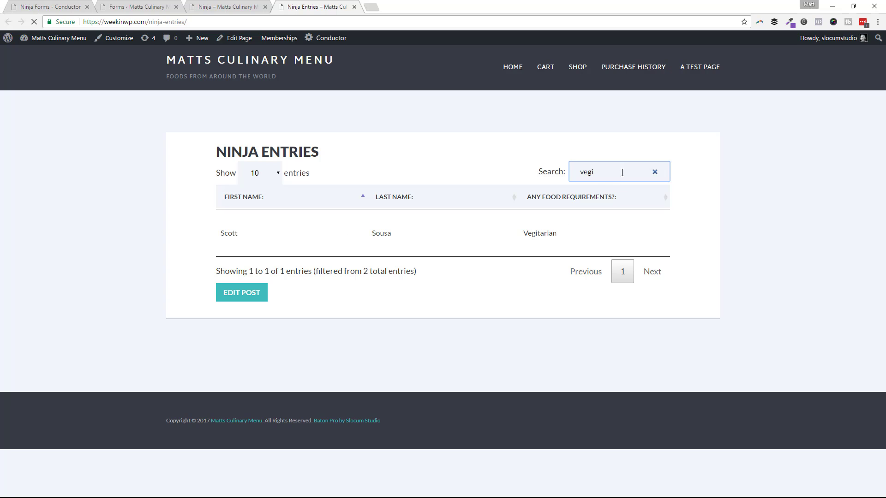
click(655, 172)
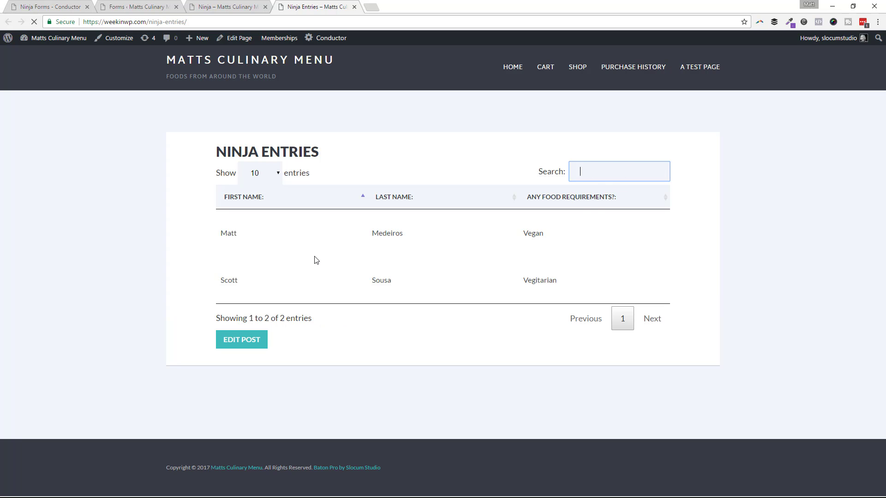
Open the Ninja demo 2 query from Conductor > Queries, keeping Event Registration as its form.
click(139, 7)
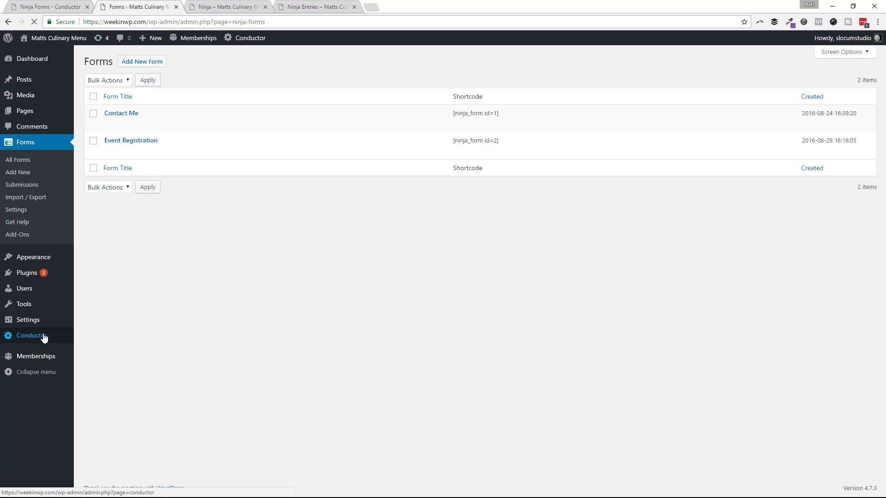
mouse_move(43, 336)
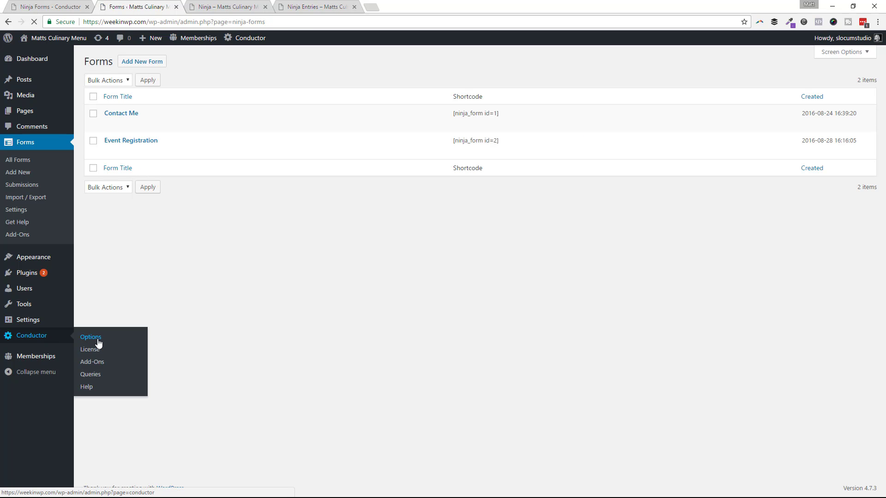
click(98, 343)
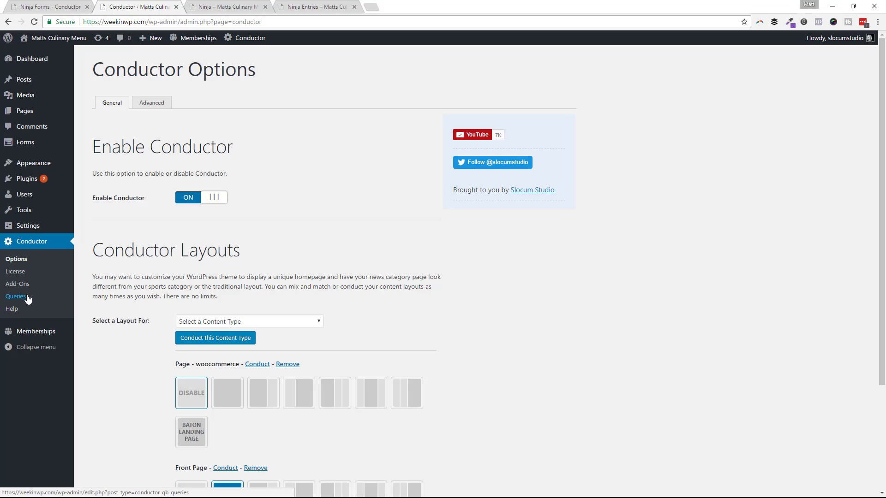
click(26, 297)
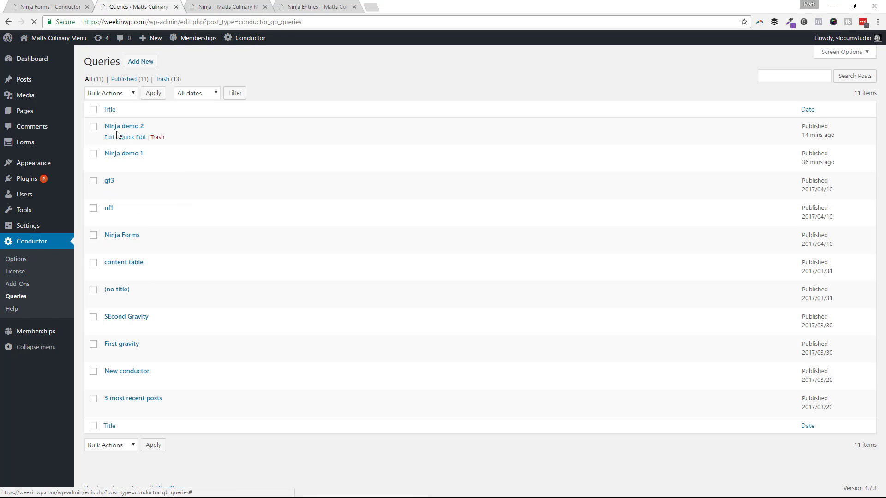
click(110, 138)
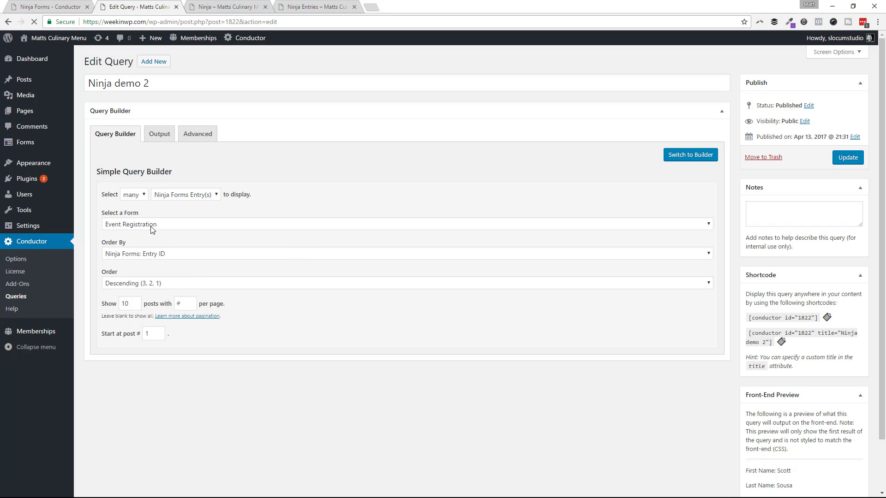
click(176, 228)
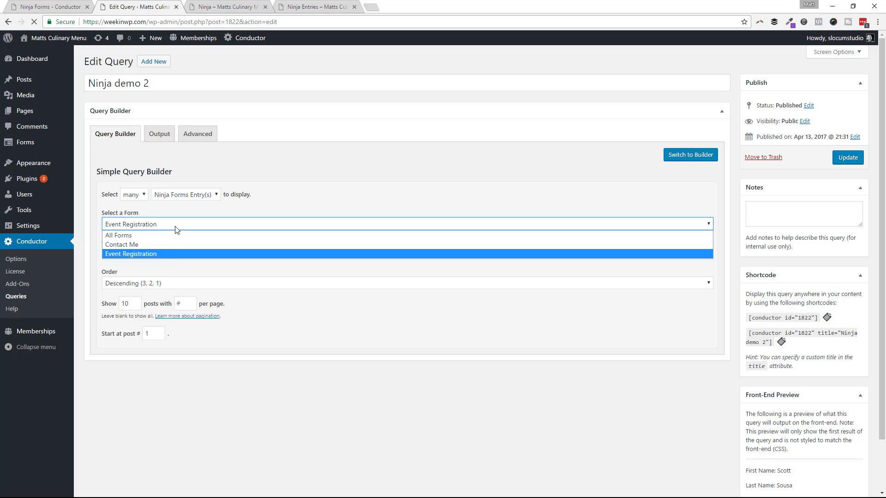
click(173, 253)
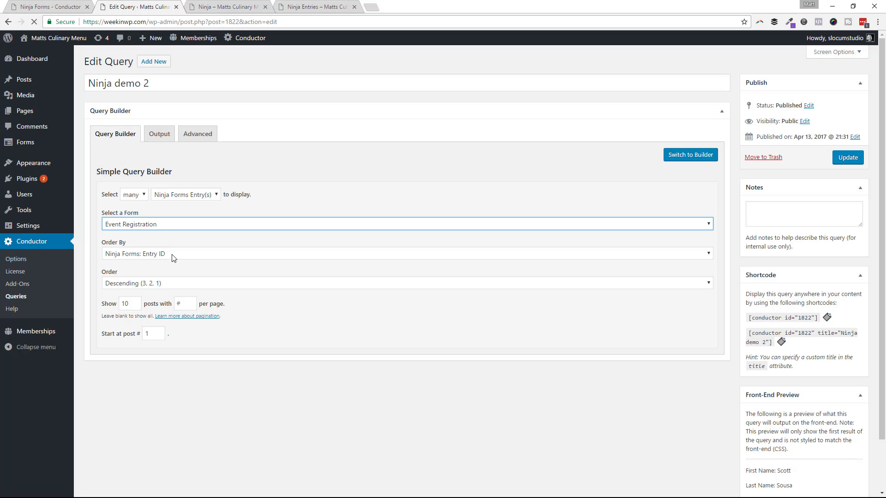
Compare the query's output elements with the live Ninja Entries table.
click(159, 134)
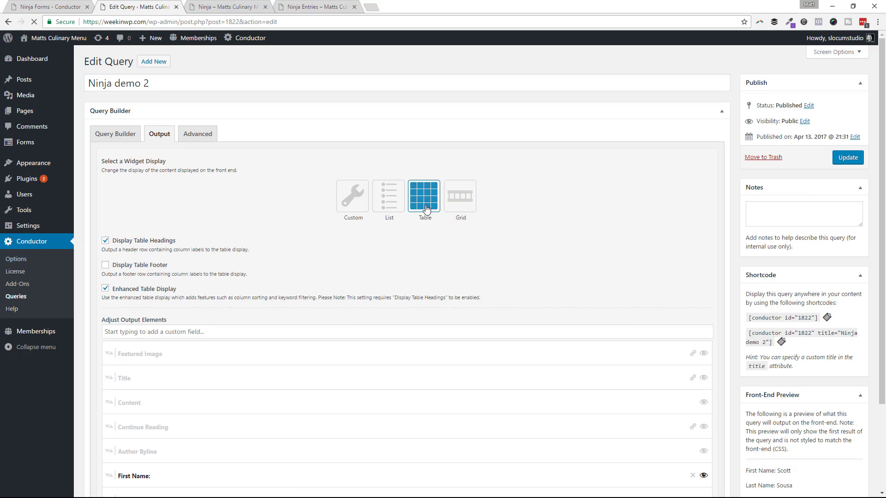
scroll(201, 281, down, 3)
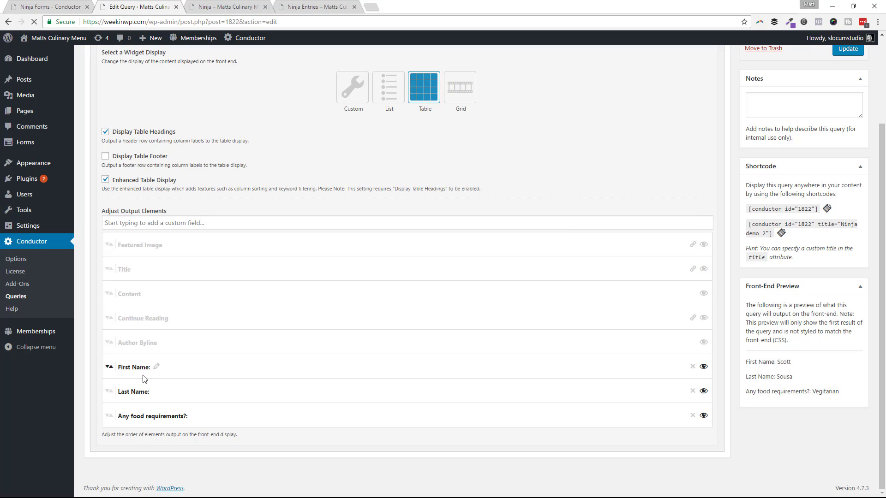
click(328, 9)
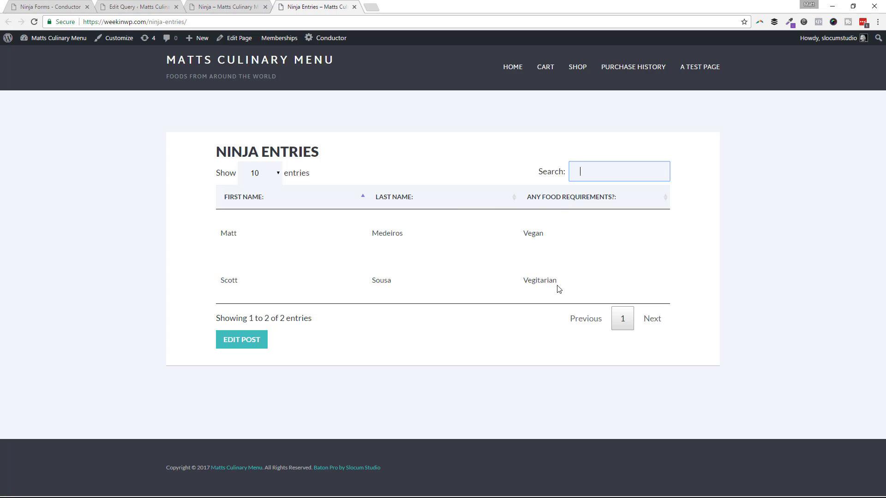
click(226, 5)
click(133, 6)
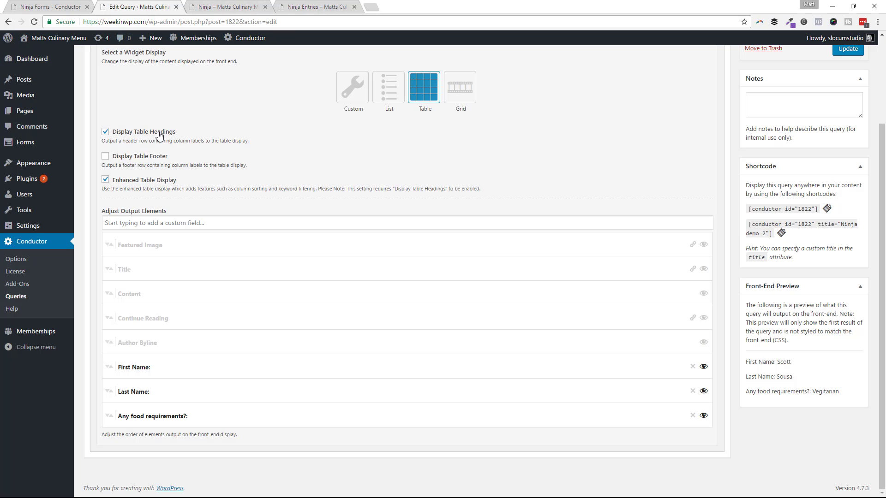
Hide the Last Name output element, update the query, and reload Ninja Entries.
click(704, 393)
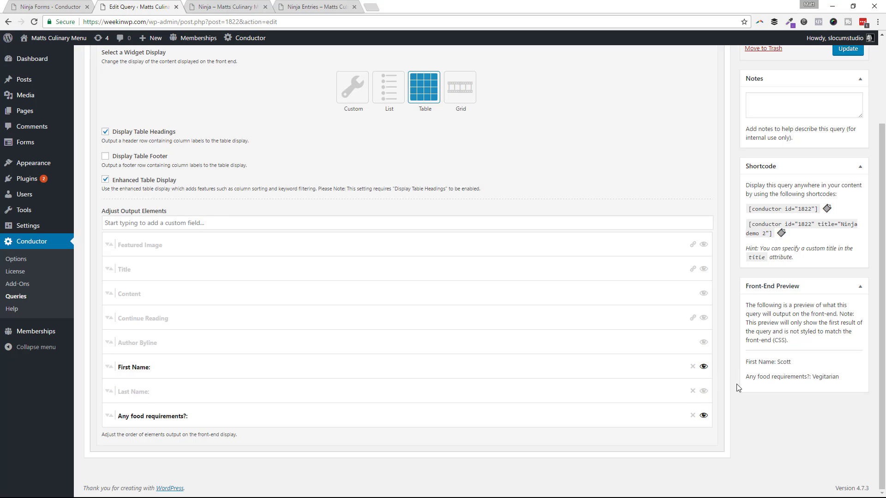
scroll(738, 389, up, 3)
click(848, 157)
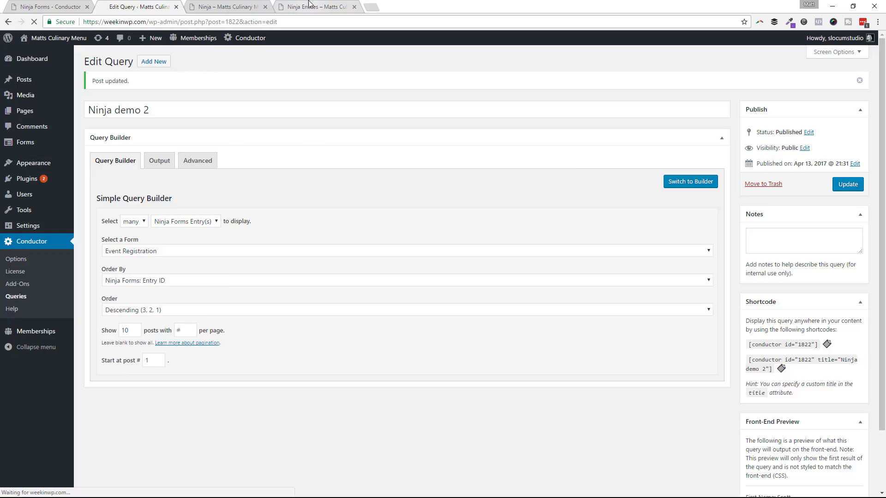
click(309, 7)
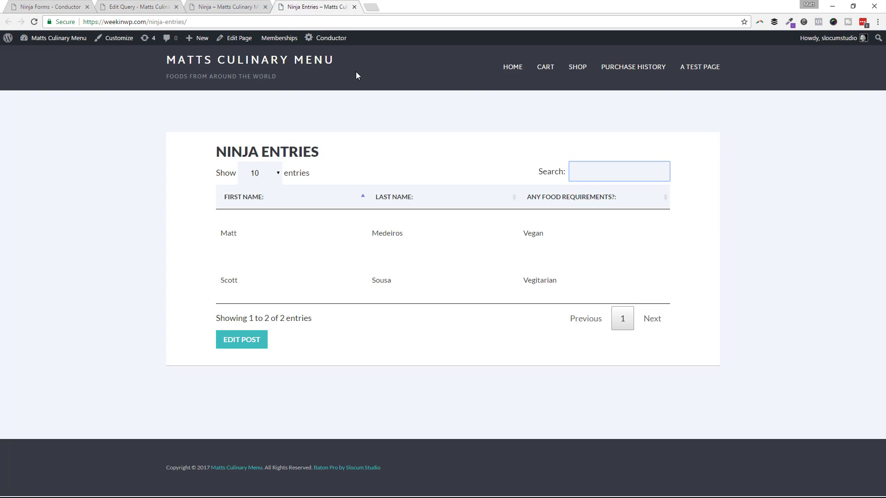
key(F5)
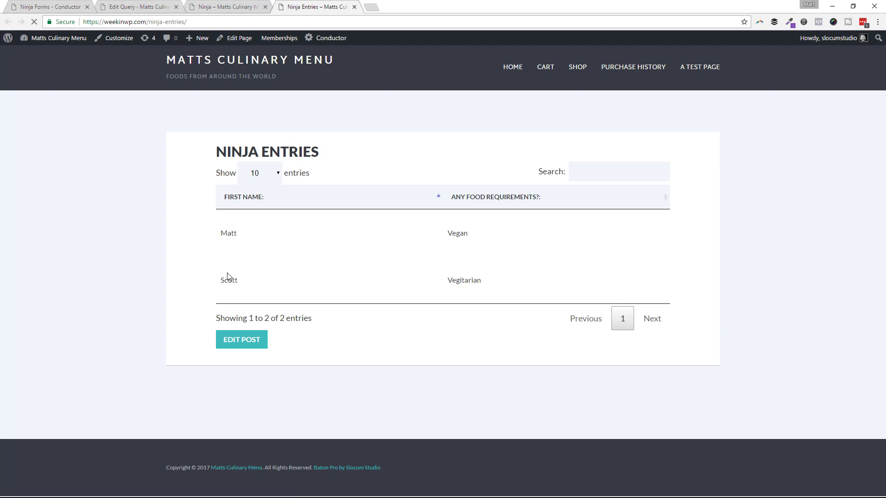
Close the leftover thank-you page and show the query's Output settings.
click(201, 4)
click(170, 4)
click(265, 7)
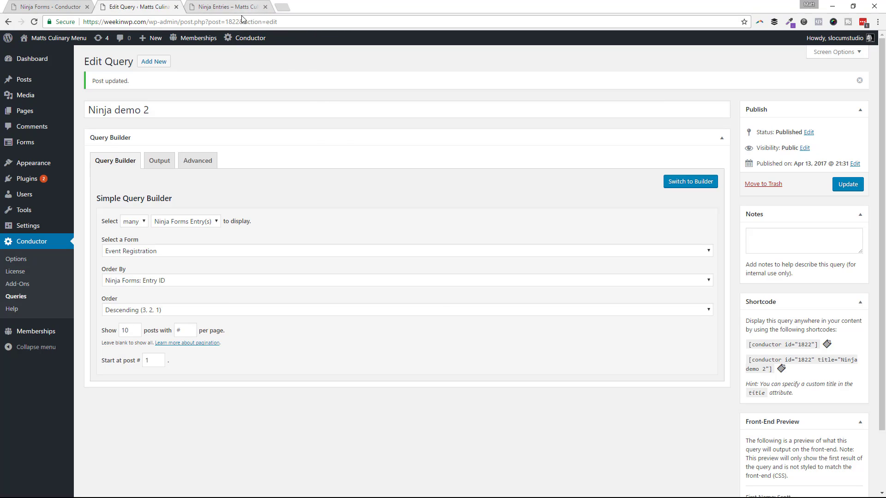
click(159, 161)
scroll(252, 296, down, 1)
Add Preferred drink?: and How many friends will you bring along?: to the output, then update.
click(186, 312)
scroll(271, 289, down, 2)
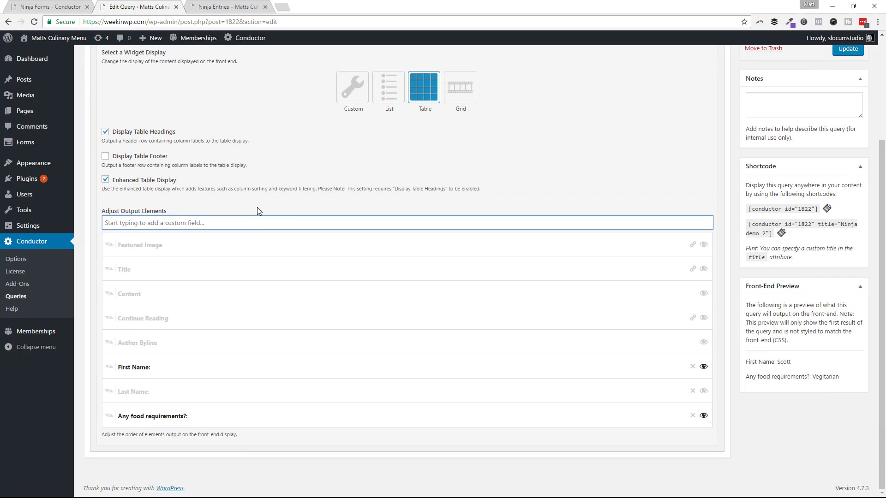
text(ninja)
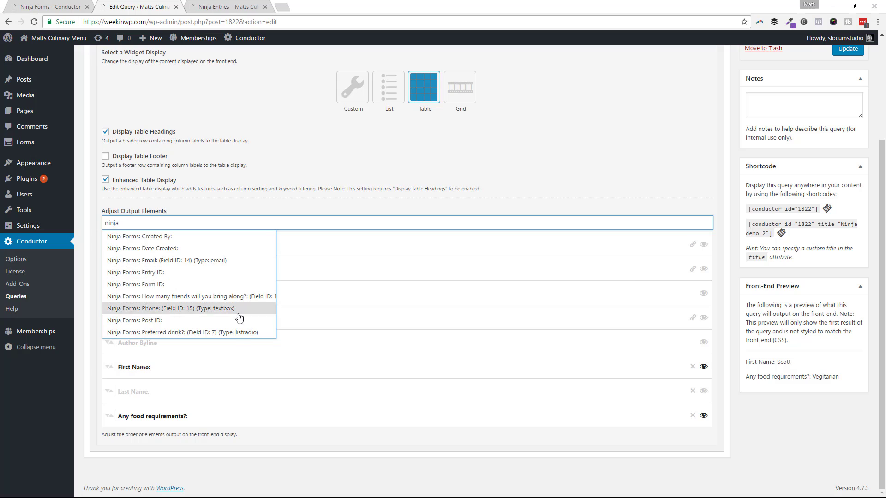
click(214, 335)
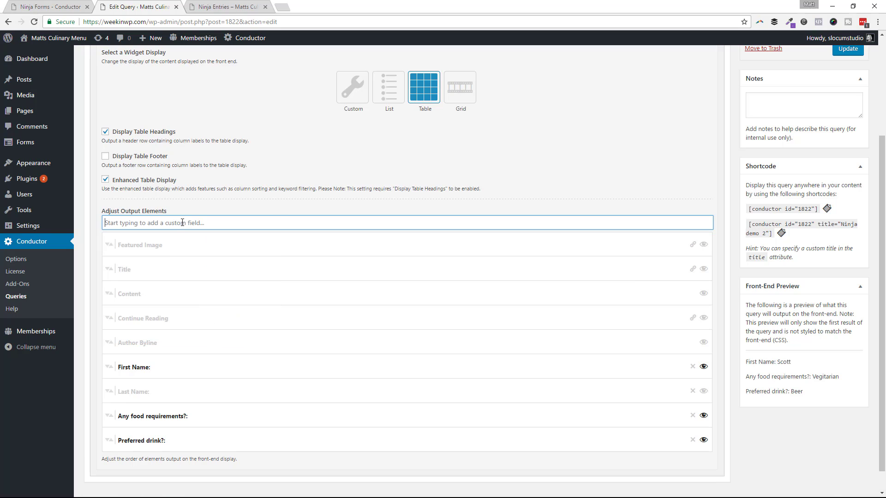
text(ninj)
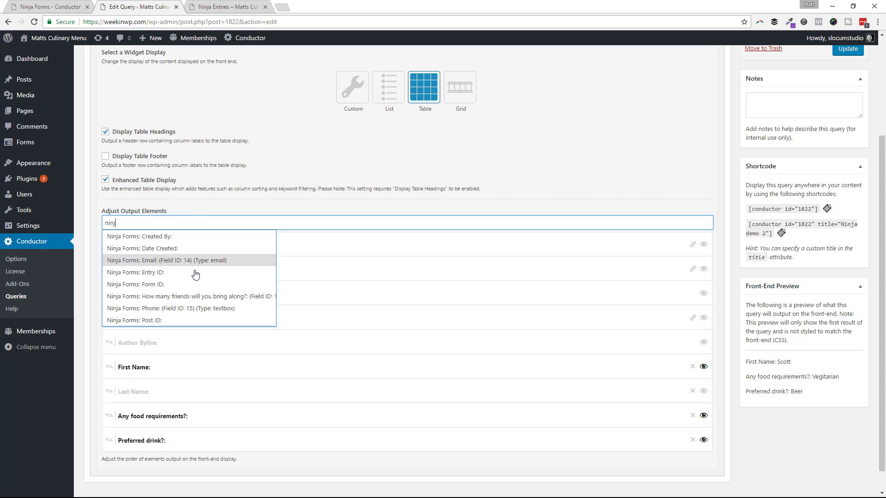
click(217, 302)
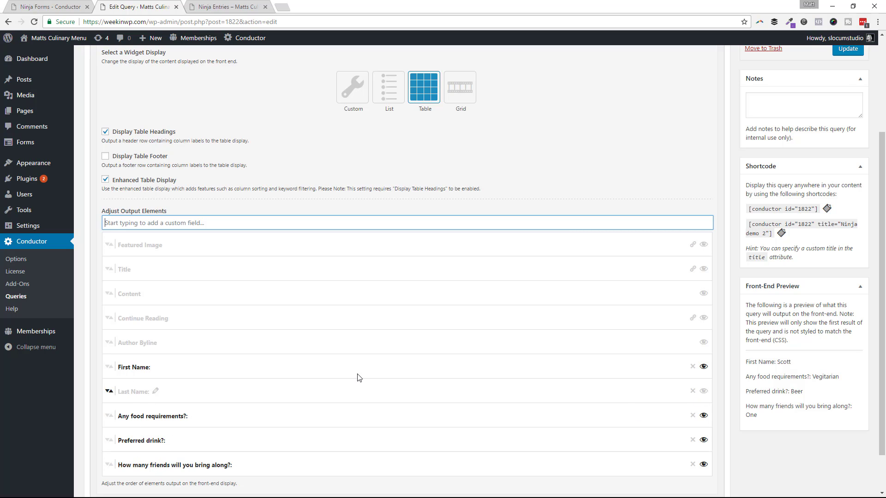
click(849, 49)
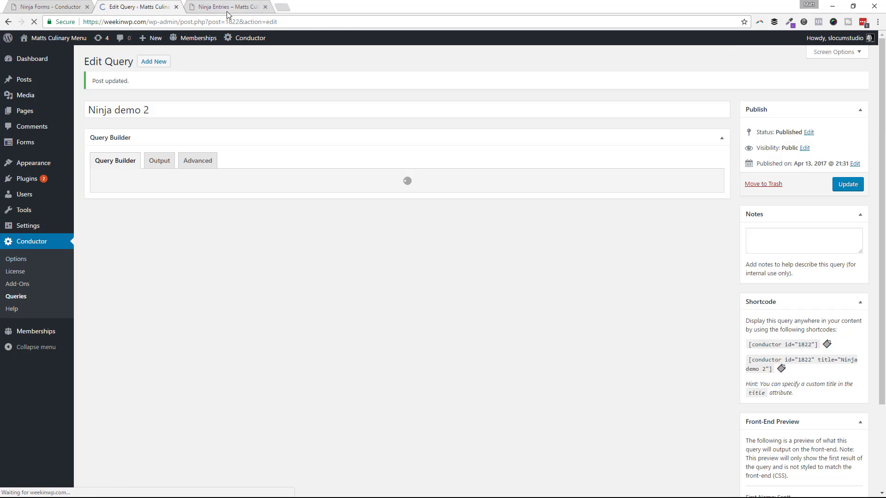
Reload Ninja Entries to show the Preferred Drink? and How Many Friends columns.
click(228, 7)
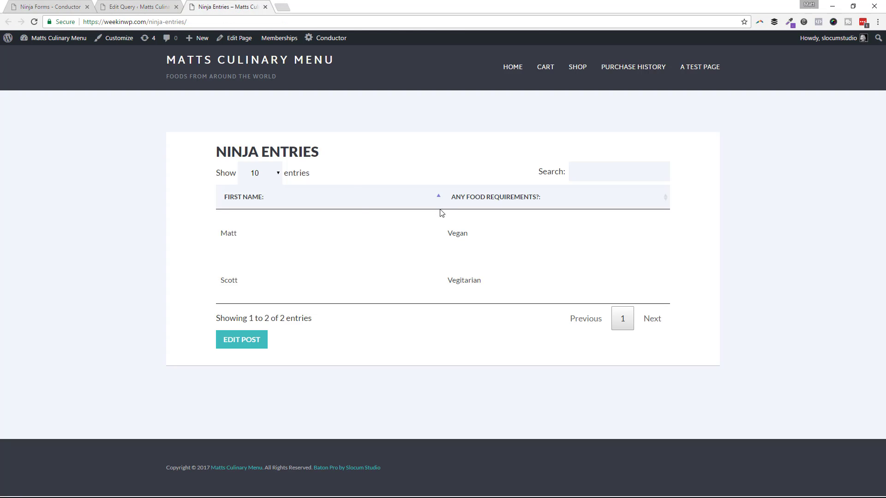
key(F5)
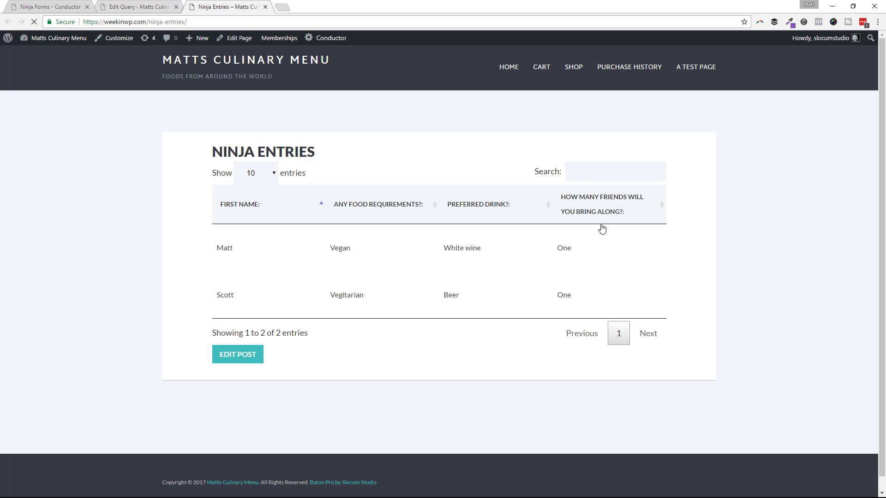
Relabel the How many friends output element 'Friends' and reload Ninja Entries to check the heading.
click(103, 5)
click(159, 160)
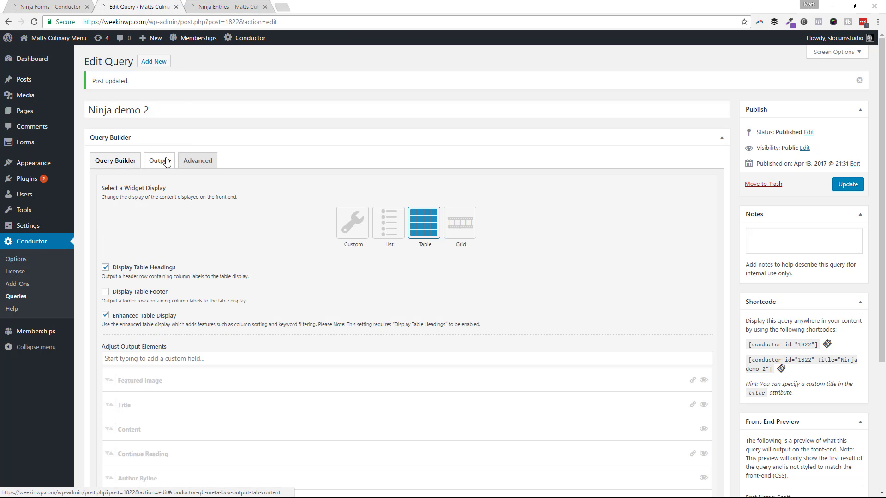
scroll(276, 240, down, 4)
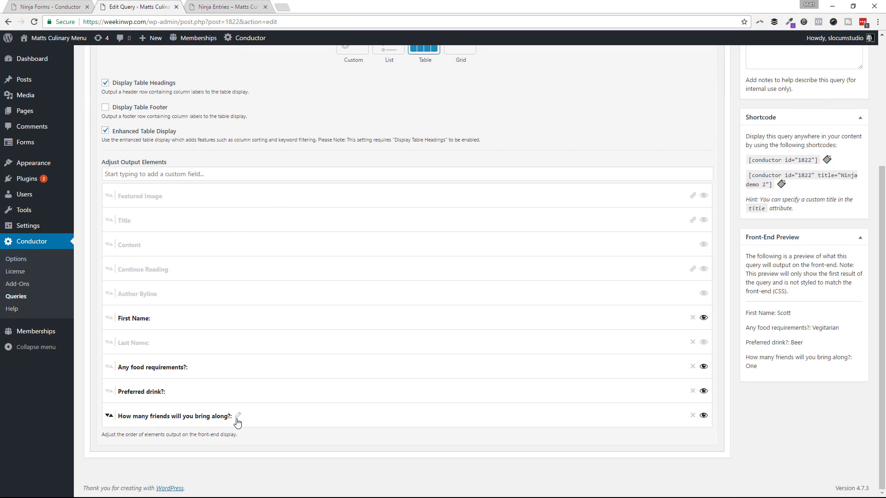
click(238, 415)
drag(234, 416, 124, 413)
text(F)
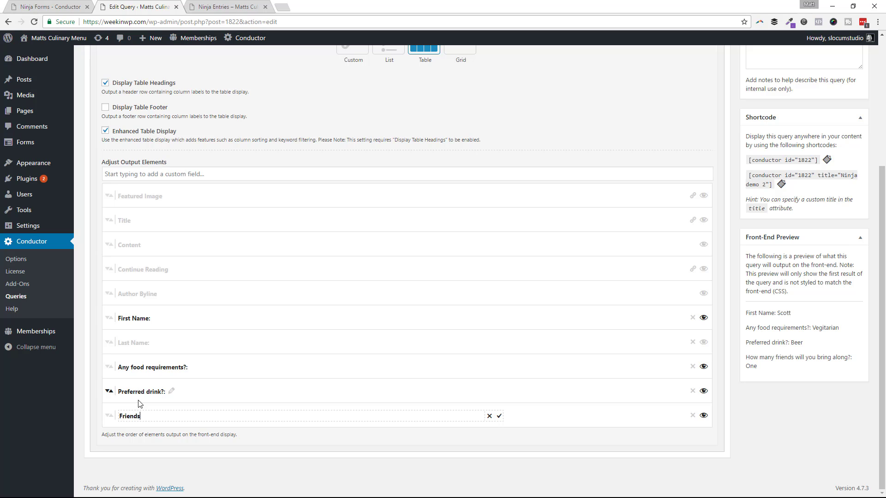
text(riends)
key(Return)
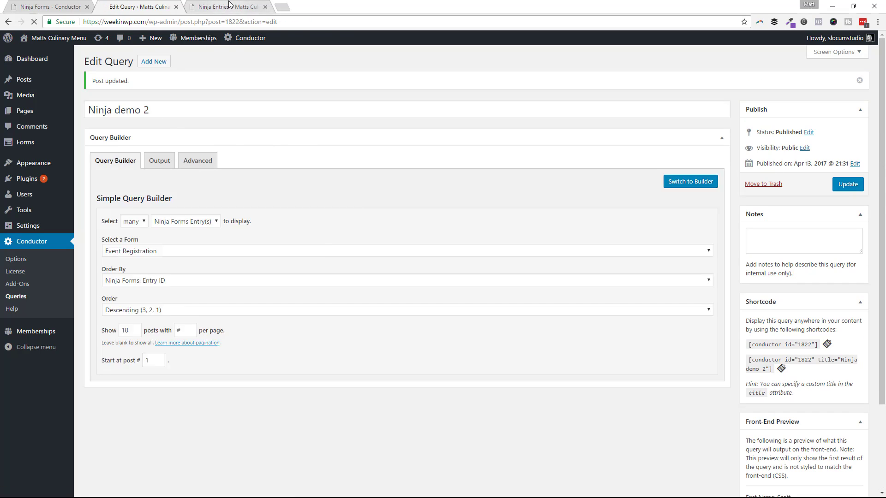
click(230, 7)
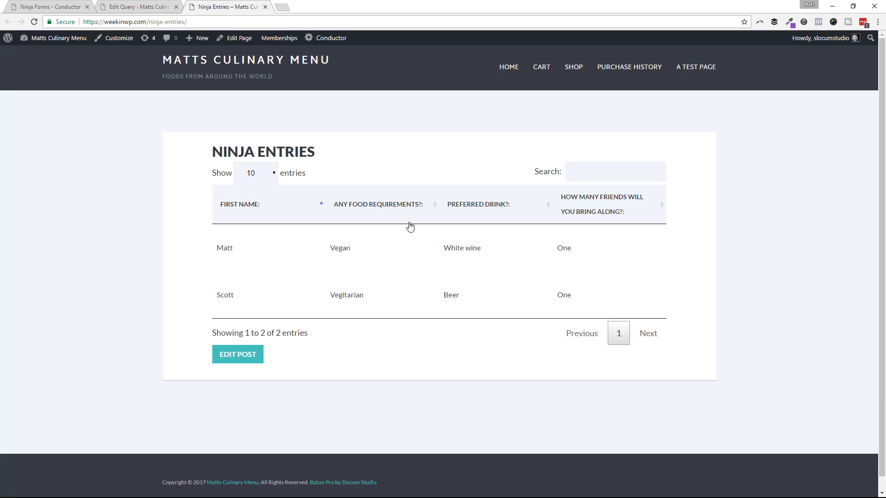
key(F5)
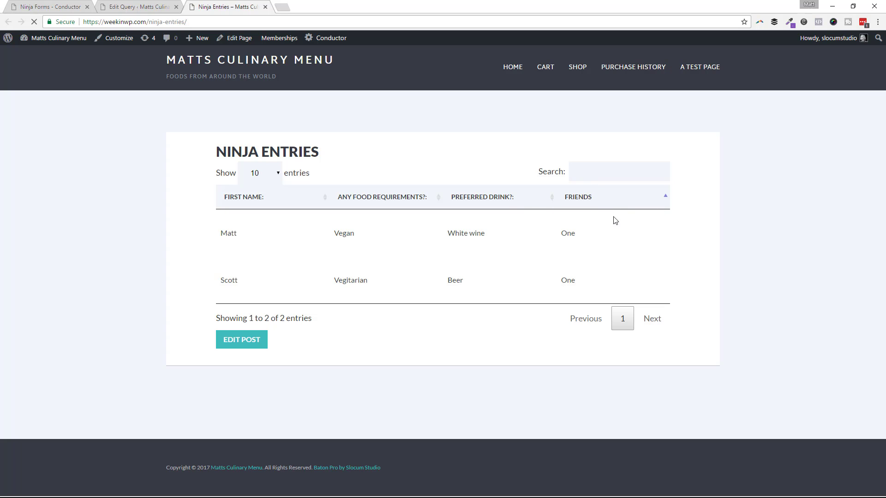
Drag First Name to the bottom of the output elements, update, and reload Ninja Entries.
click(145, 6)
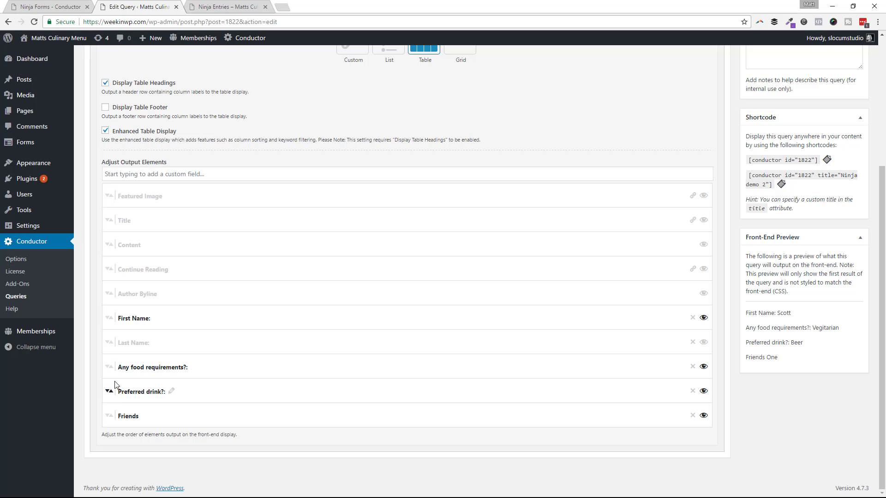
scroll(114, 352, up, 1)
drag(114, 352, 131, 445)
click(846, 184)
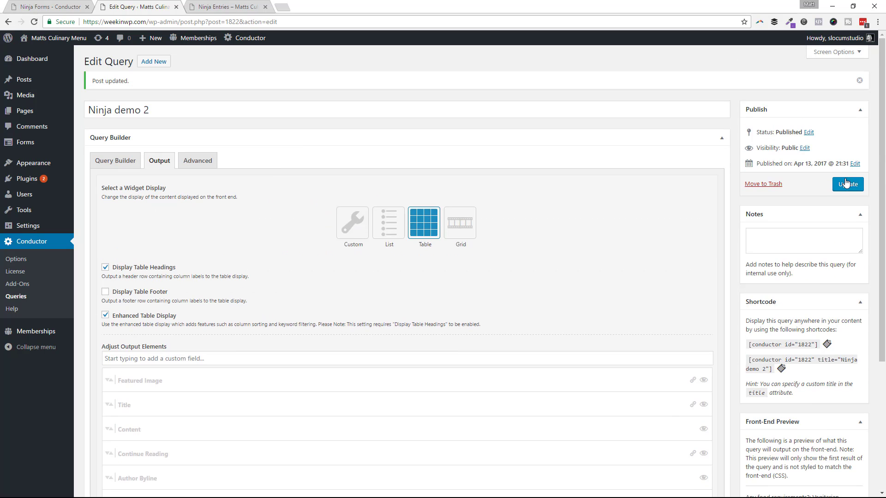
click(847, 184)
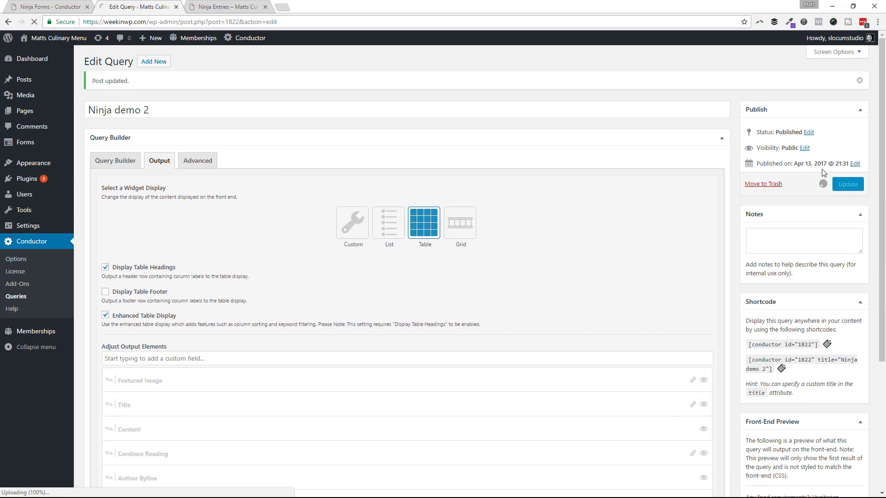
click(244, 8)
key(F5)
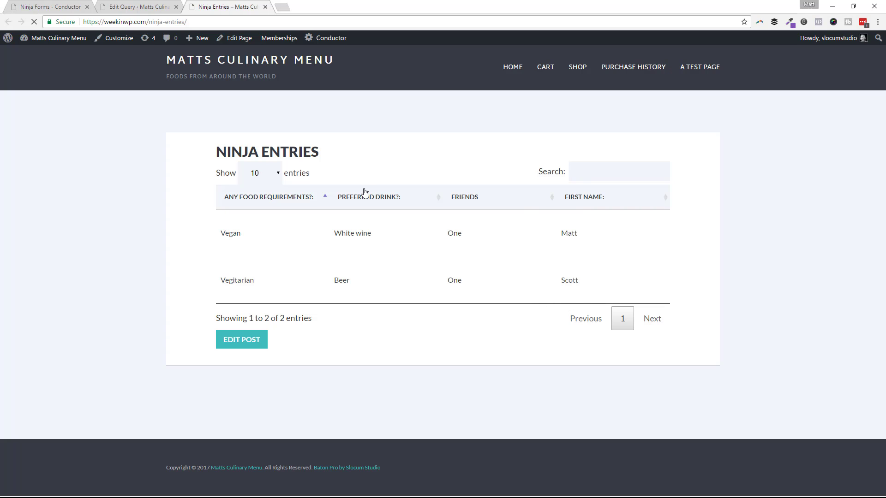
Open the query's output settings and compare against the current Ninja Entries table.
click(125, 6)
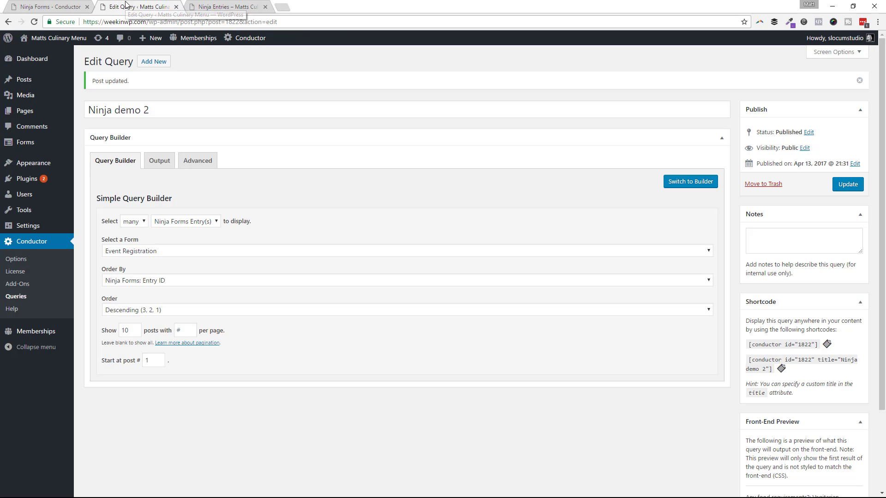
click(159, 162)
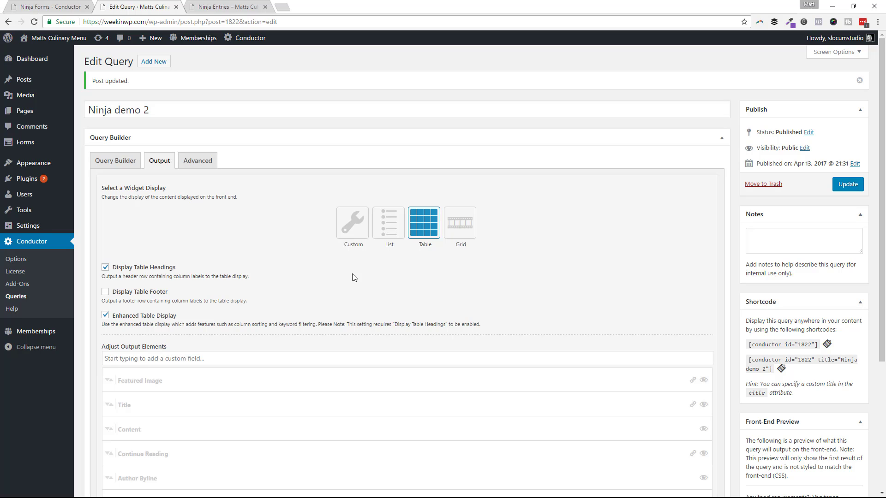
click(238, 6)
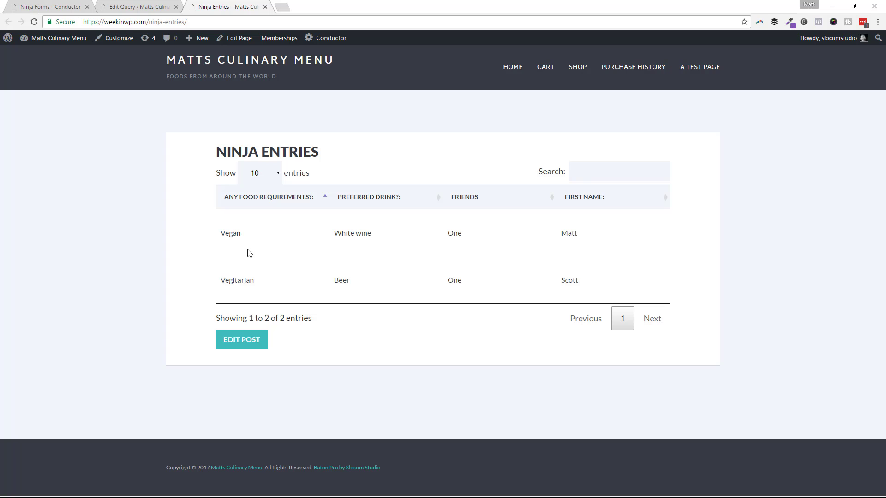
Switch the output to a Custom display with 2 columns, update, and reload Ninja Entries.
click(120, 6)
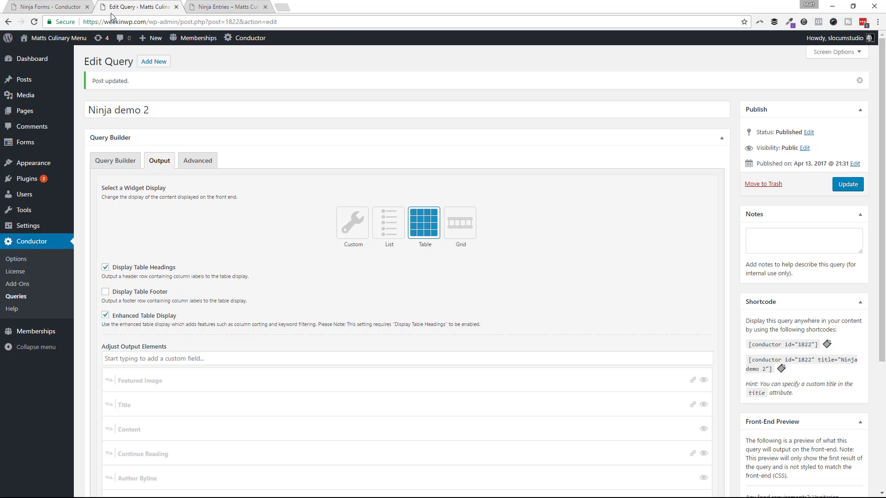
click(350, 223)
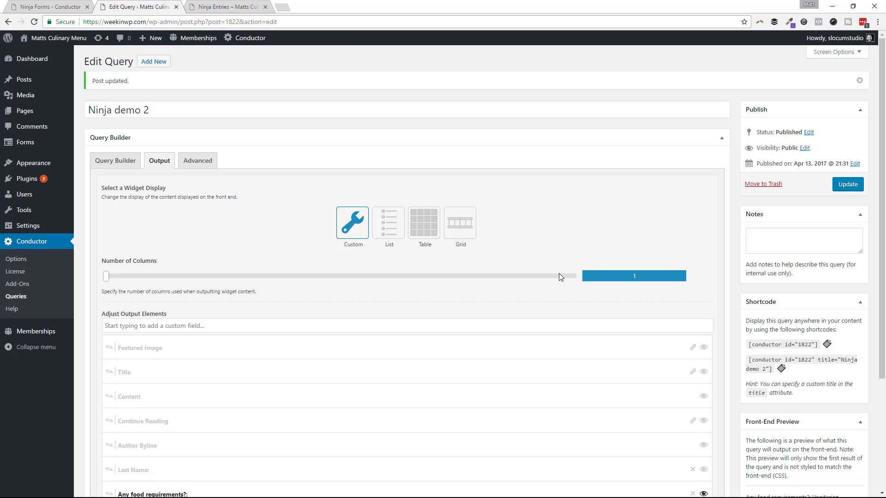
drag(106, 277, 165, 277)
click(848, 184)
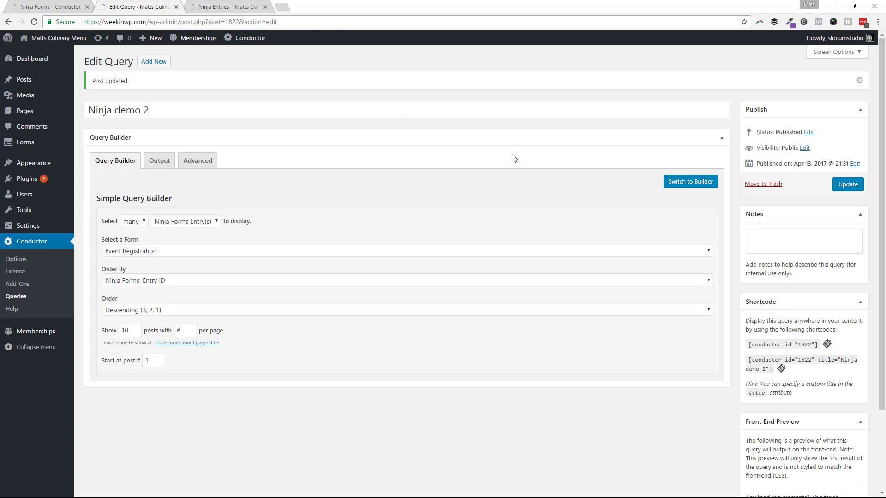
click(242, 7)
key(F5)
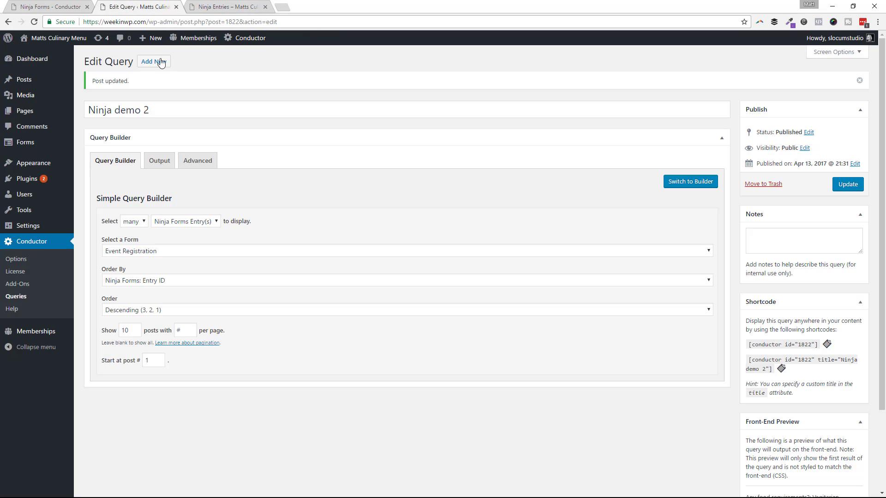
Set the Custom display to 4 columns, update, check the reloaded entries, then reopen output settings.
click(137, 6)
click(155, 163)
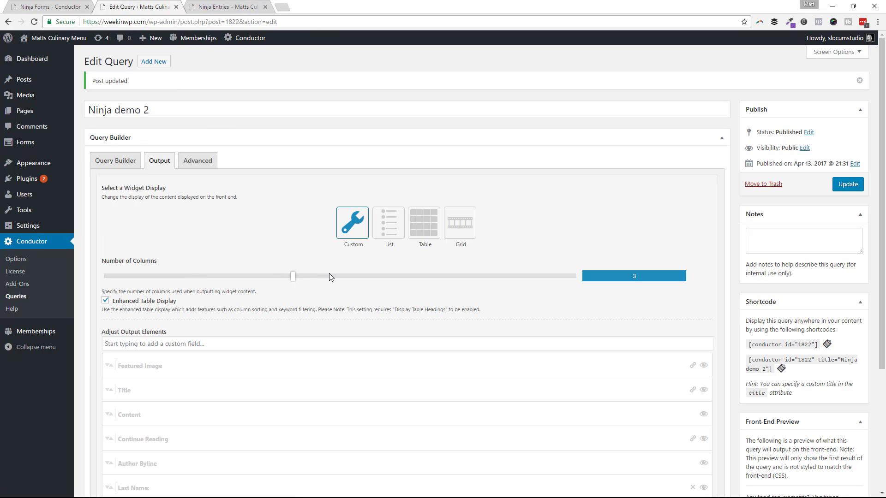
drag(332, 276, 364, 278)
click(848, 185)
click(241, 5)
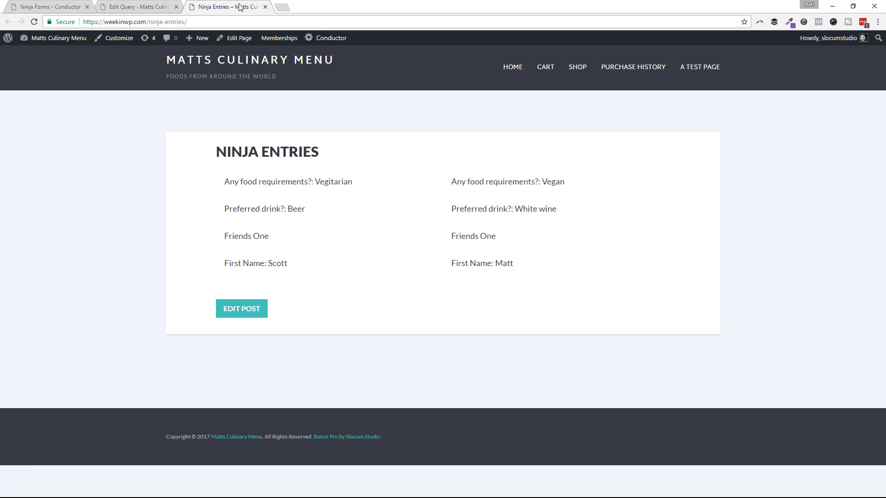
key(F5)
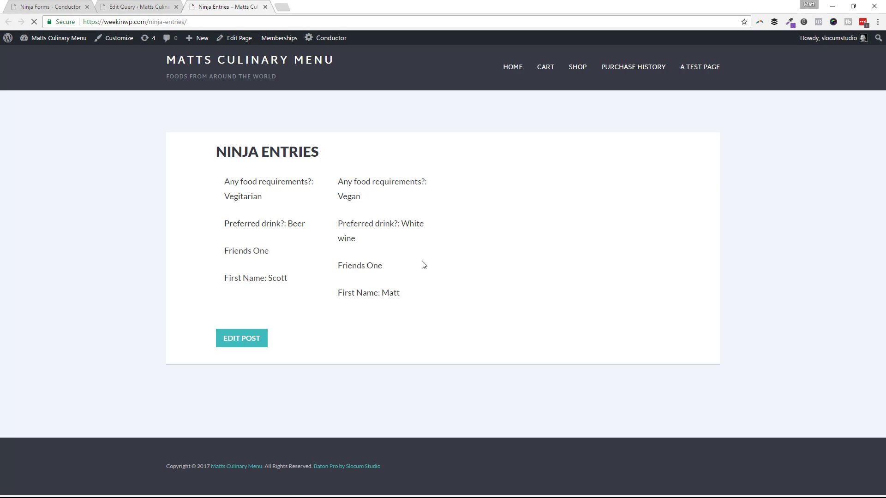
click(153, 4)
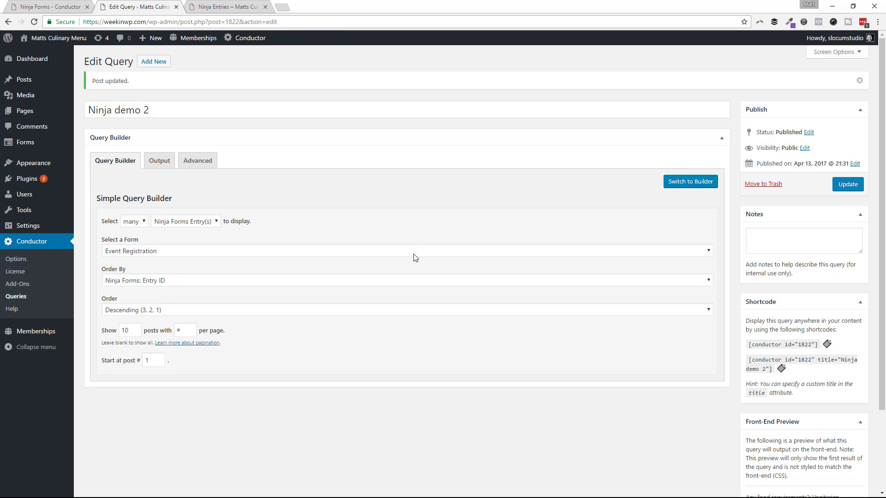
click(149, 159)
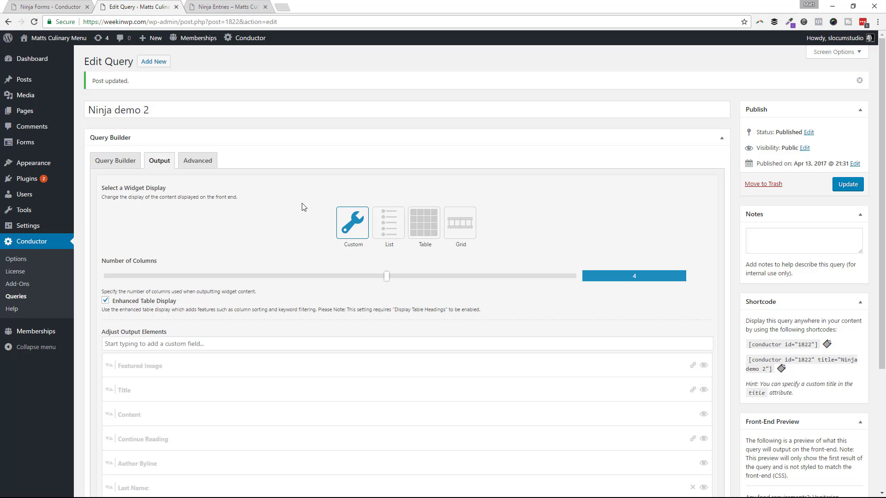
Return to the 'Ninja Forms - Conductor' add-on page and scroll to its top.
click(44, 4)
scroll(397, 148, up, 3)
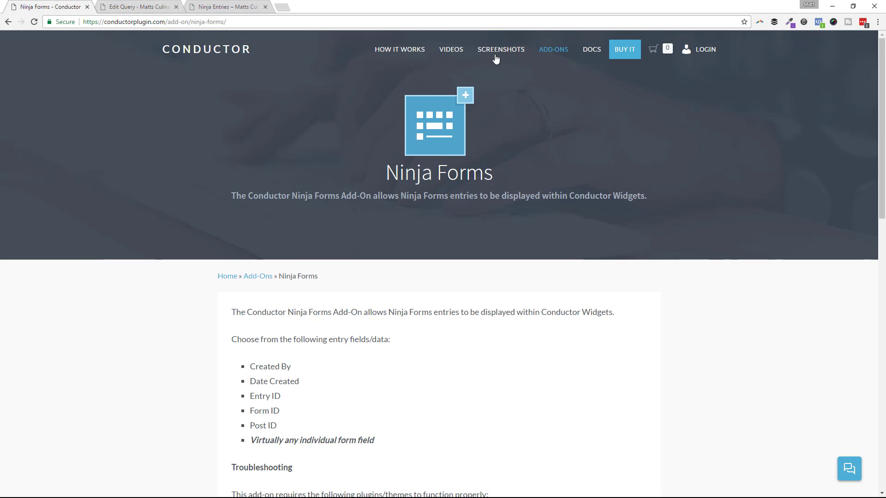